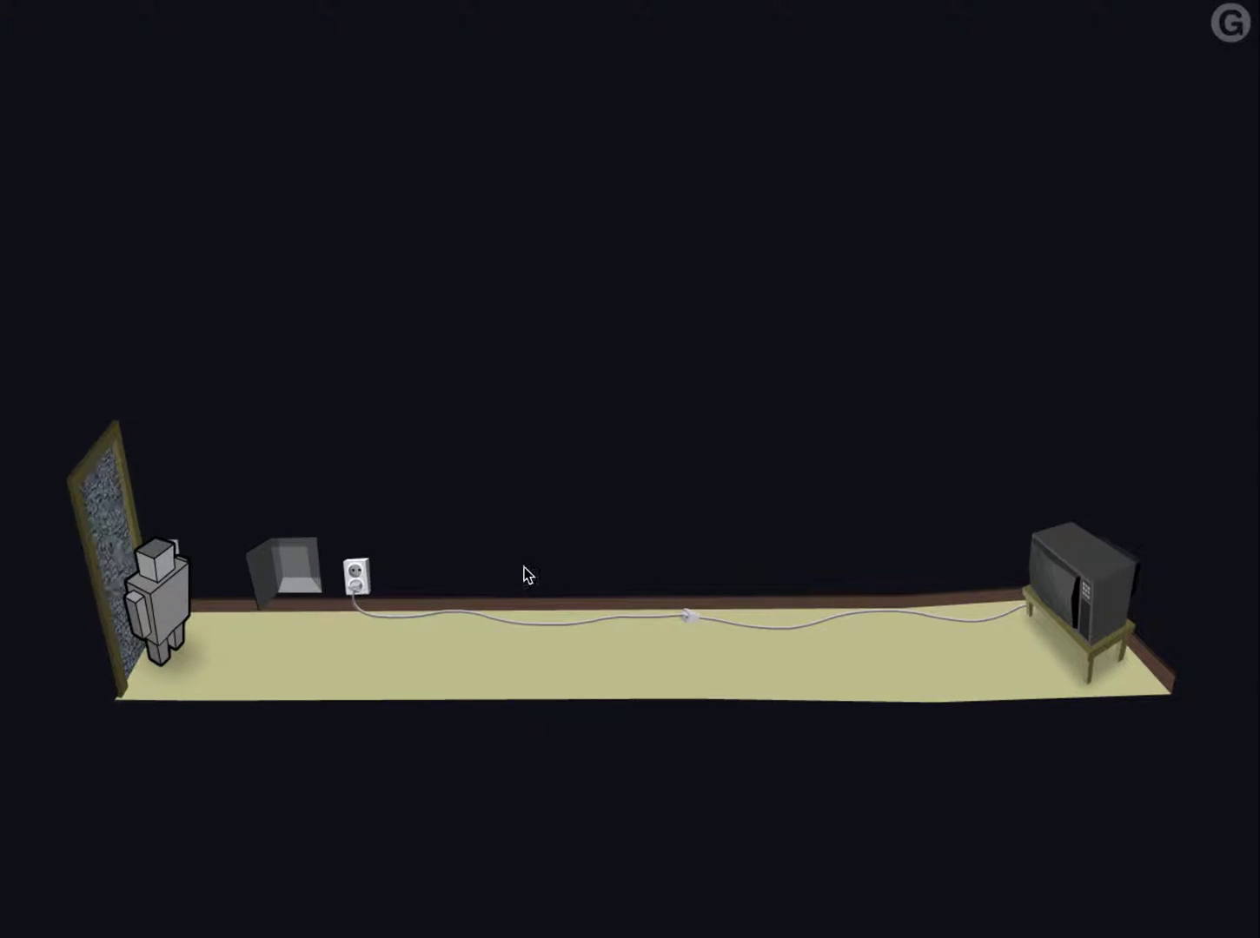
Walk through the gateway door into the octagonal room and start across its floor.
{"action": "left_click", "coordinate": [114, 553]}
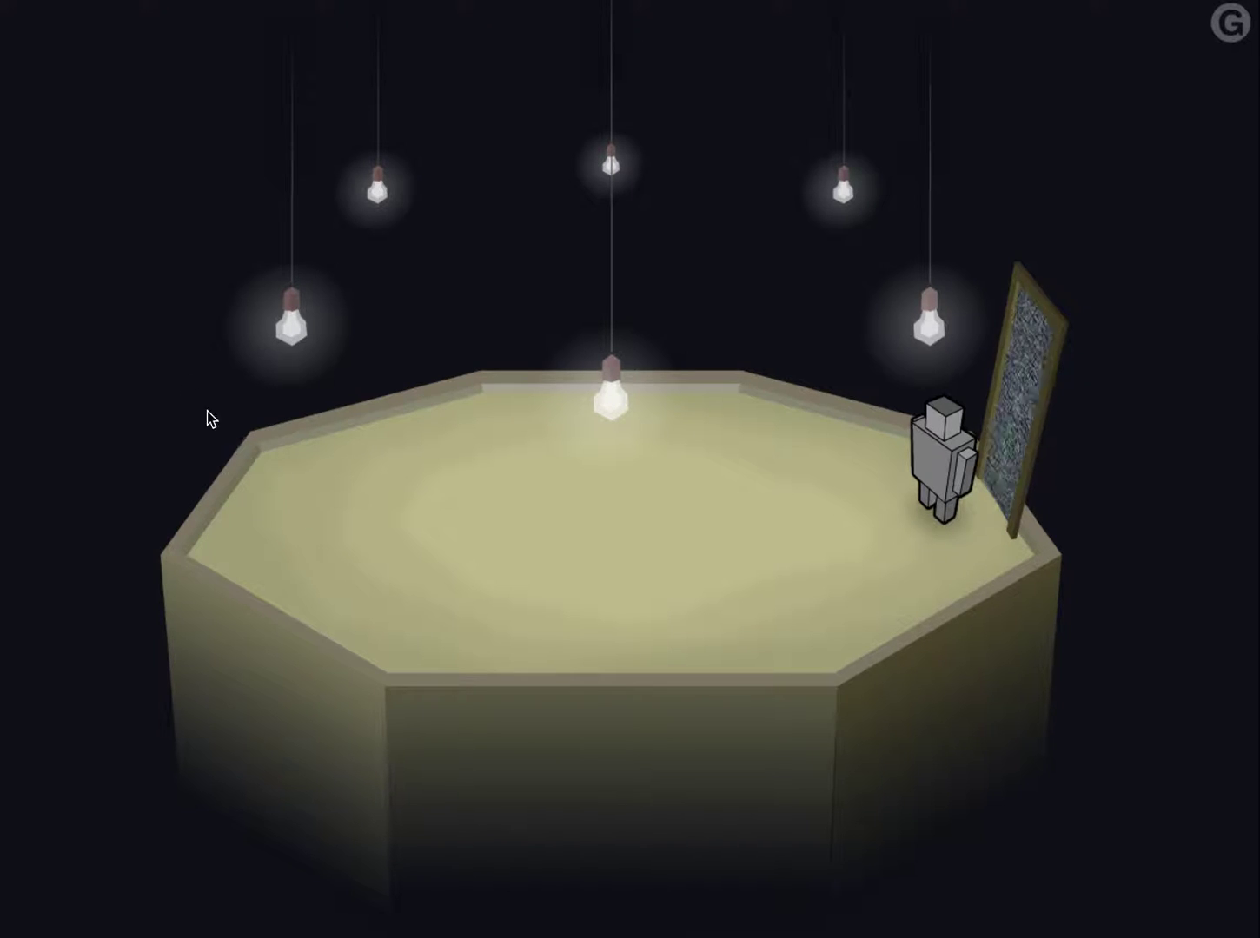
{"action": "left_click", "coordinate": [1017, 373]}
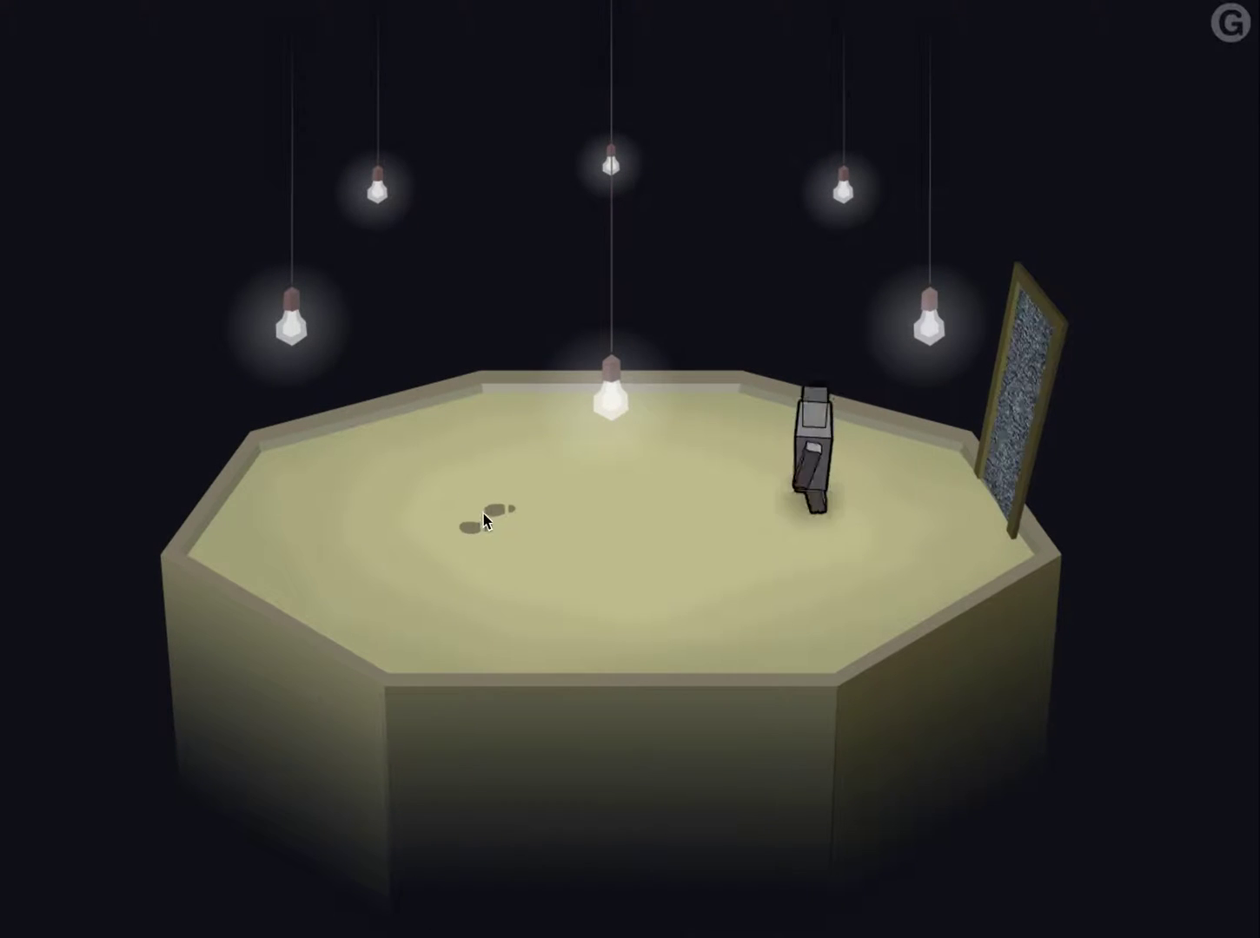
Walk to the right side of the floor, then onto the back-left sector.
{"action": "left_click", "coordinate": [780, 552]}
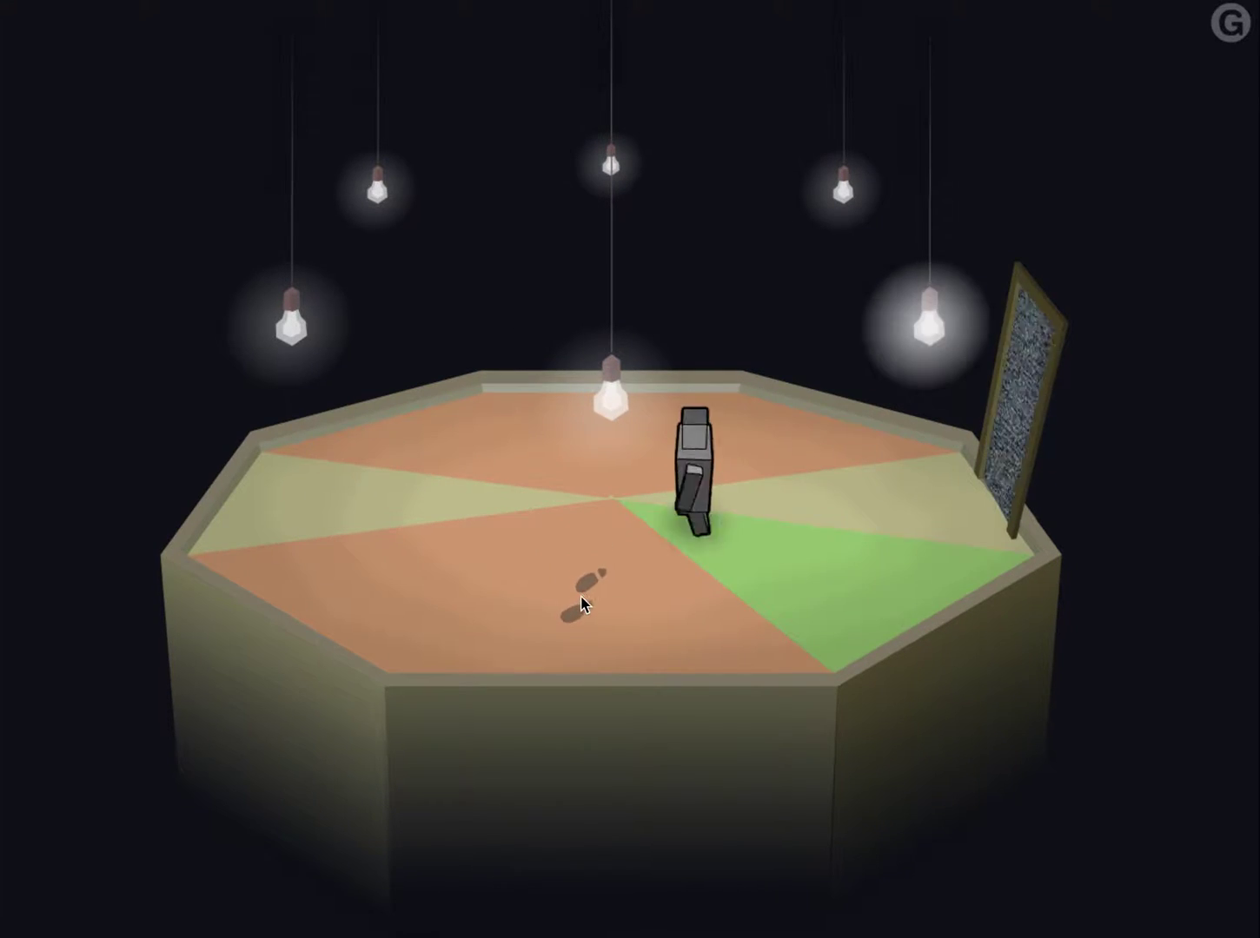
{"action": "left_click", "coordinate": [478, 549]}
Walk from the back-left sector across the right-hand sectors and along the front sectors.
{"action": "left_click", "coordinate": [476, 498]}
{"action": "left_click", "coordinate": [565, 436]}
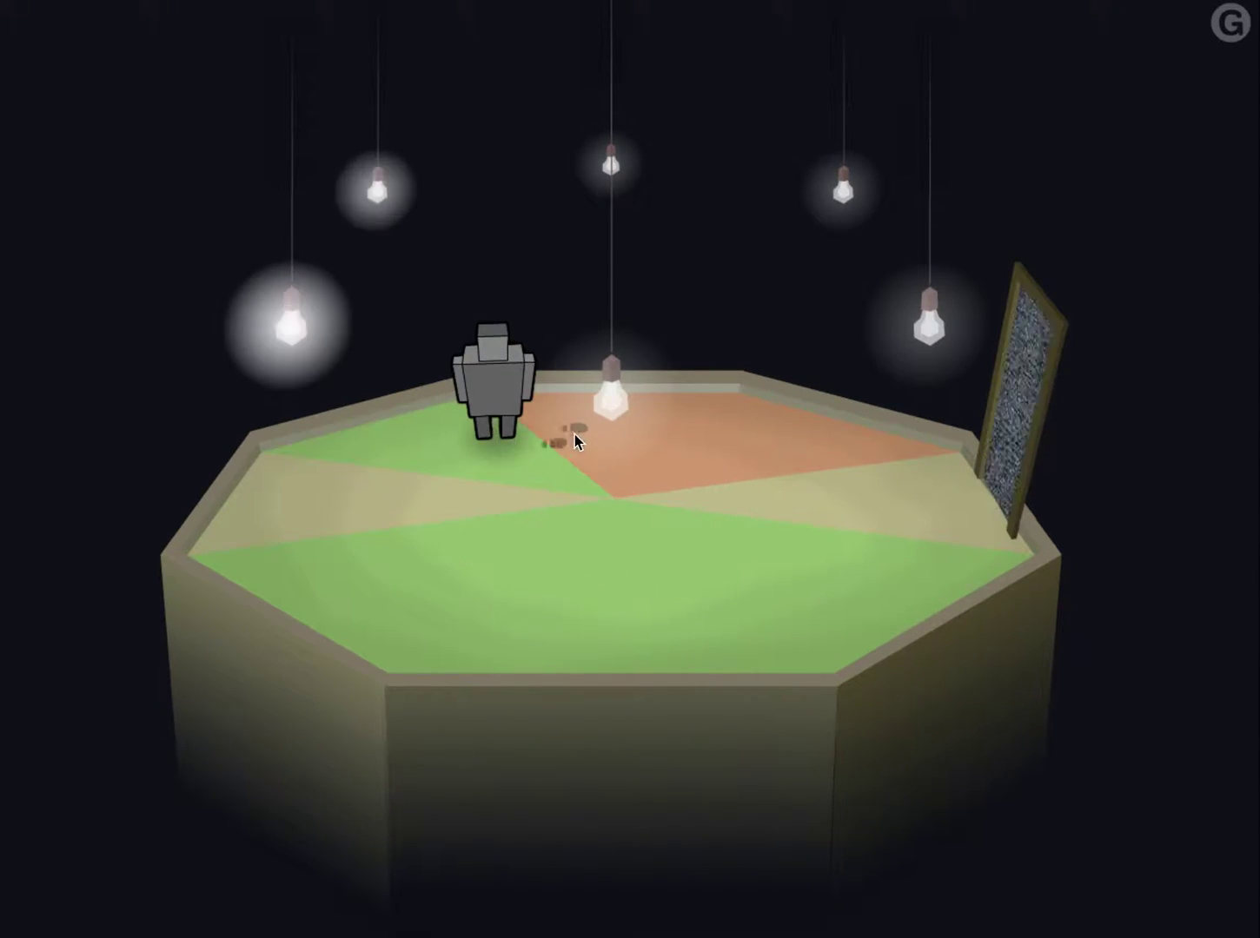
{"action": "left_click", "coordinate": [697, 434]}
{"action": "left_click", "coordinate": [747, 441]}
{"action": "left_click", "coordinate": [836, 483]}
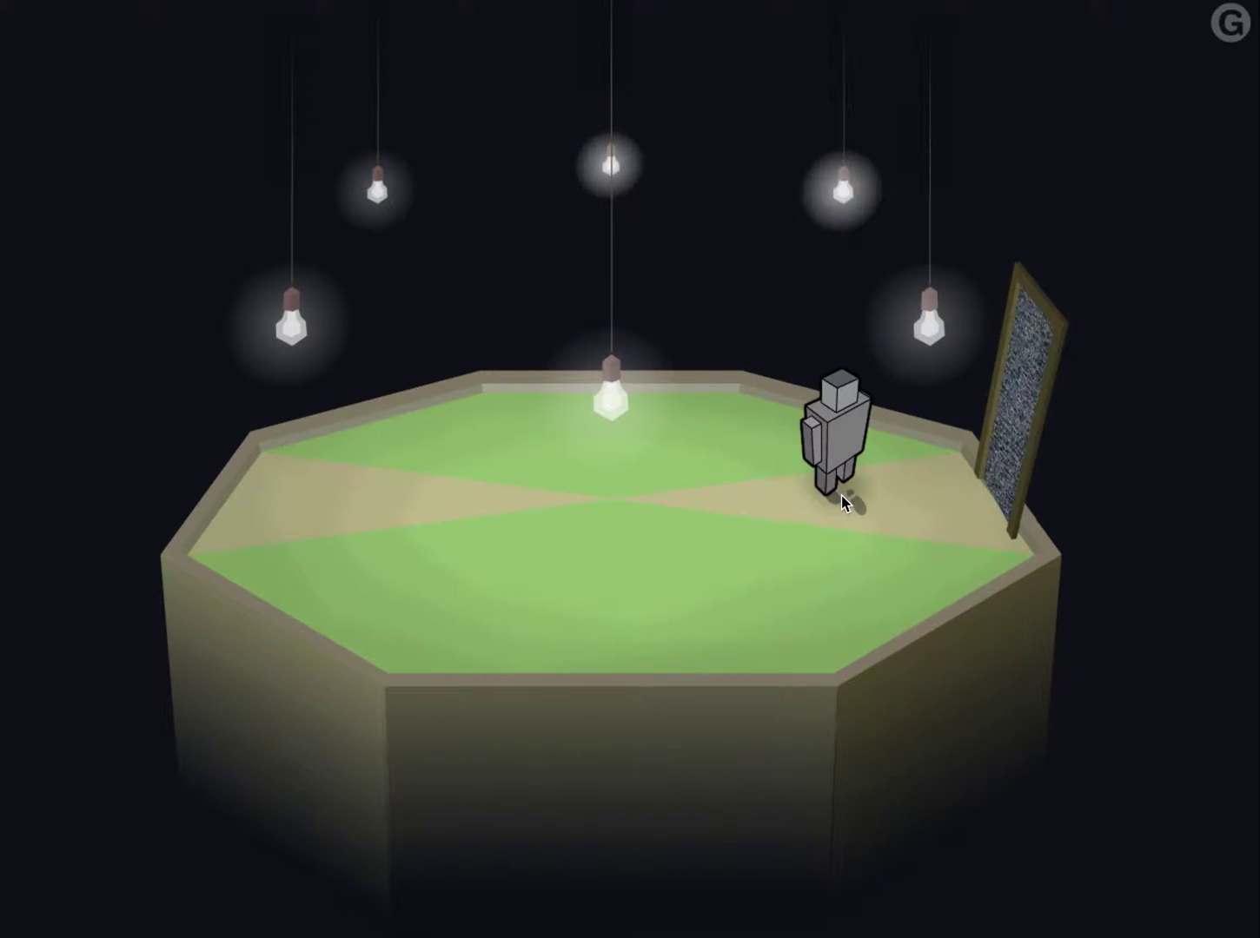
{"action": "left_click", "coordinate": [728, 575]}
{"action": "left_click", "coordinate": [604, 581]}
{"action": "left_click", "coordinate": [543, 567]}
Walk over the back floor sectors and onto the right-hand sector.
{"action": "left_click", "coordinate": [479, 433]}
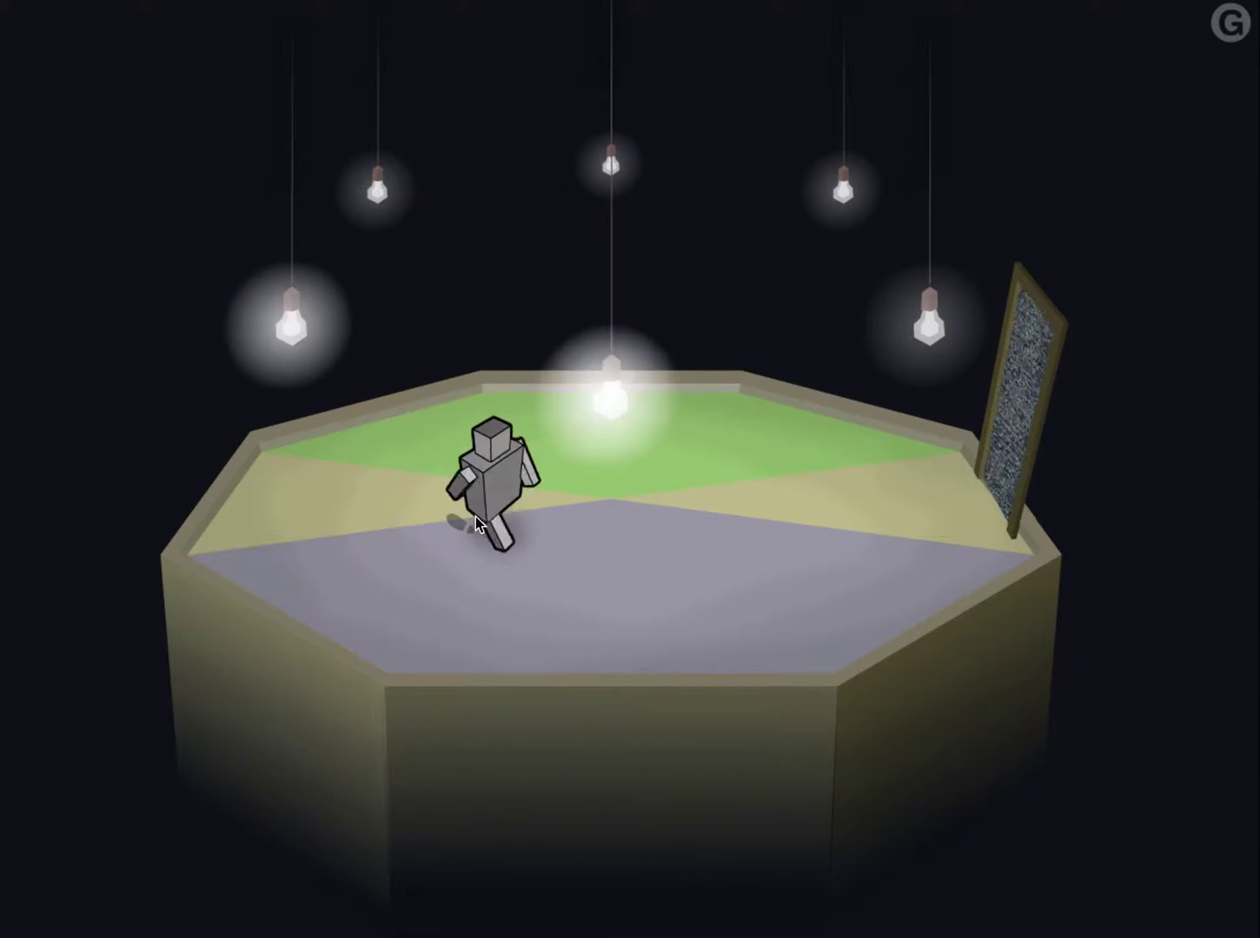
{"action": "left_click", "coordinate": [562, 429]}
{"action": "left_click", "coordinate": [733, 404]}
{"action": "left_click", "coordinate": [764, 426]}
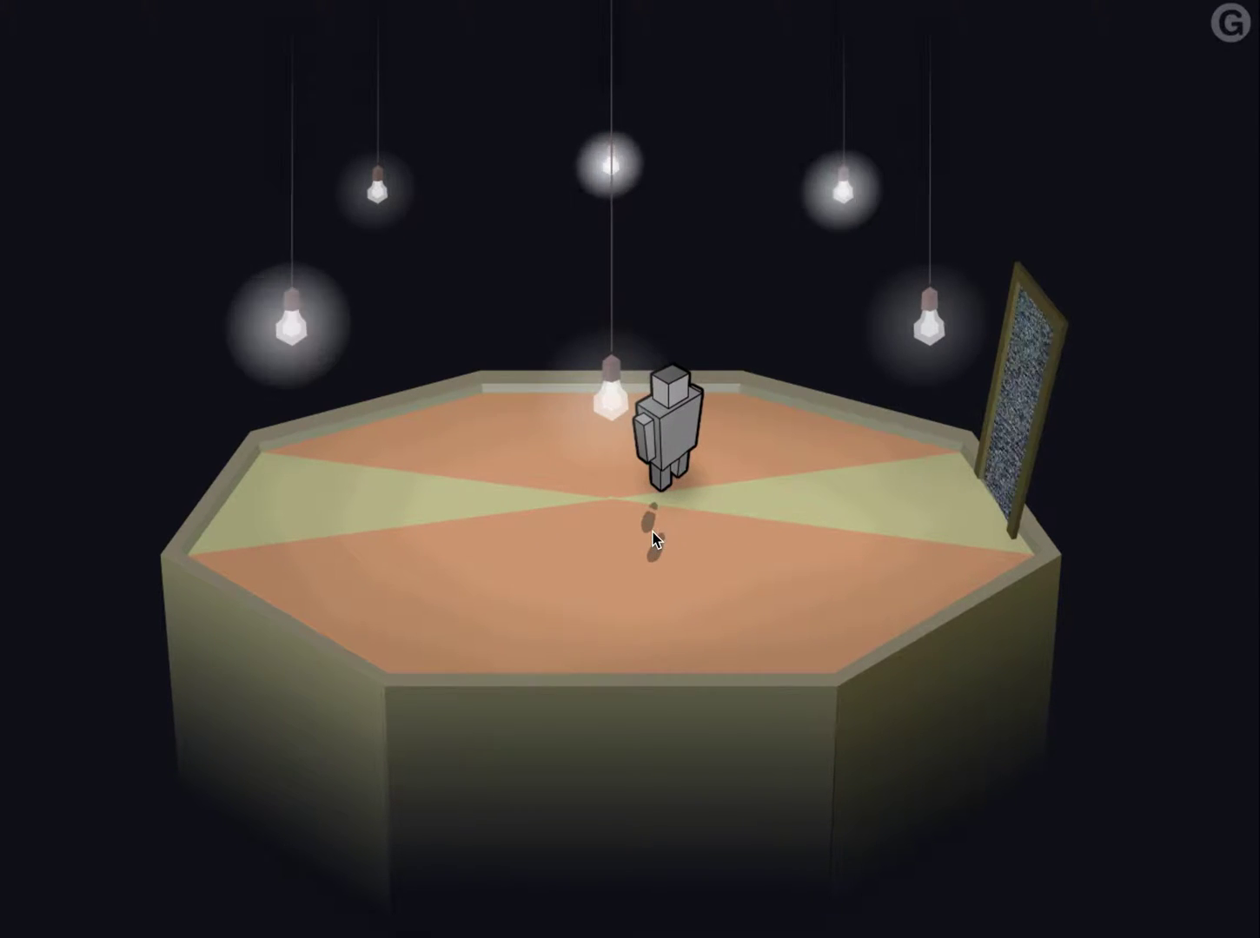
Keep stepping on sectors to recolour them, including purple, finishing near the lower-right sector.
{"action": "left_click", "coordinate": [571, 437]}
{"action": "left_click", "coordinate": [830, 516]}
{"action": "left_click", "coordinate": [753, 539]}
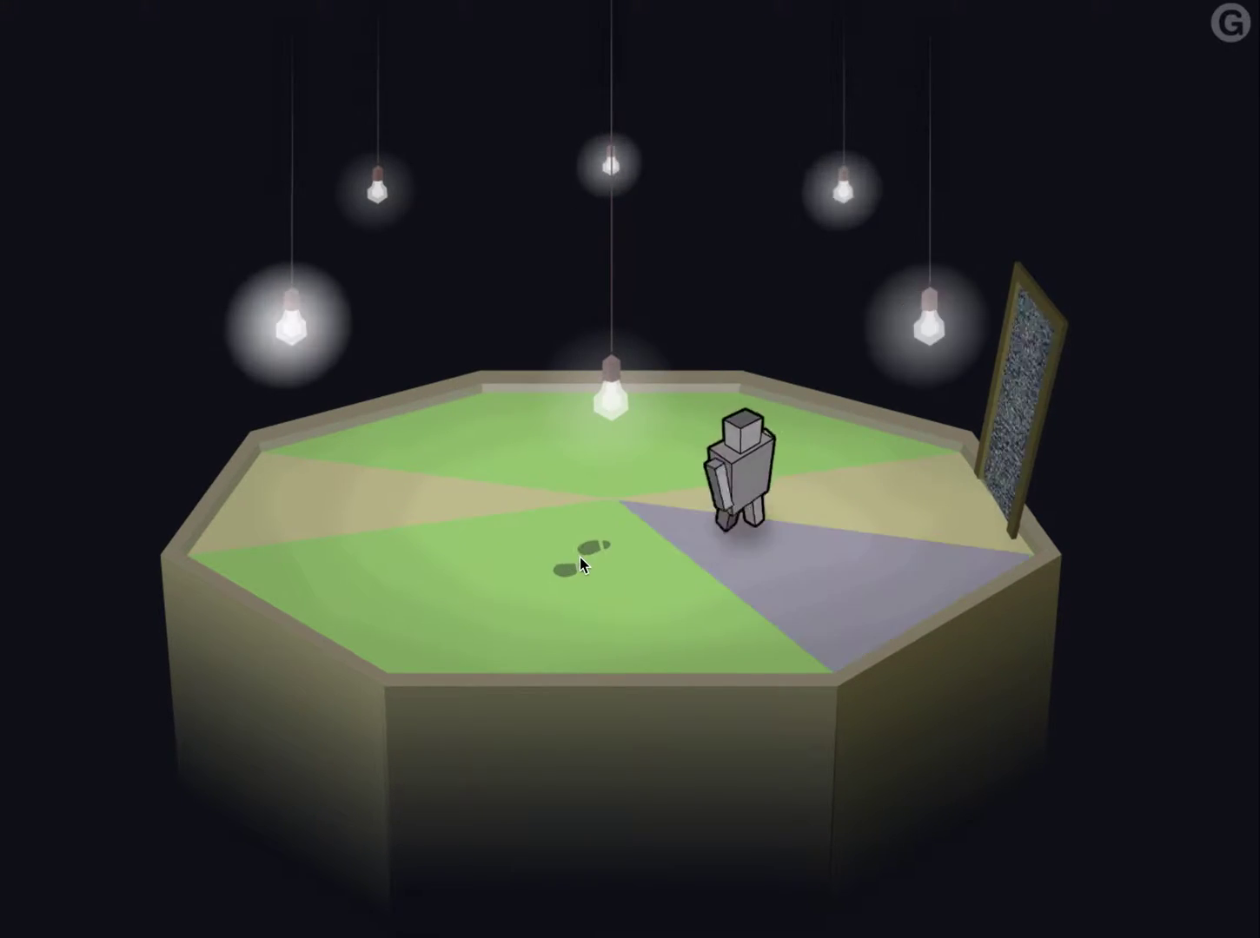
{"action": "left_click", "coordinate": [533, 489]}
{"action": "left_click", "coordinate": [571, 411]}
{"action": "left_click", "coordinate": [770, 434]}
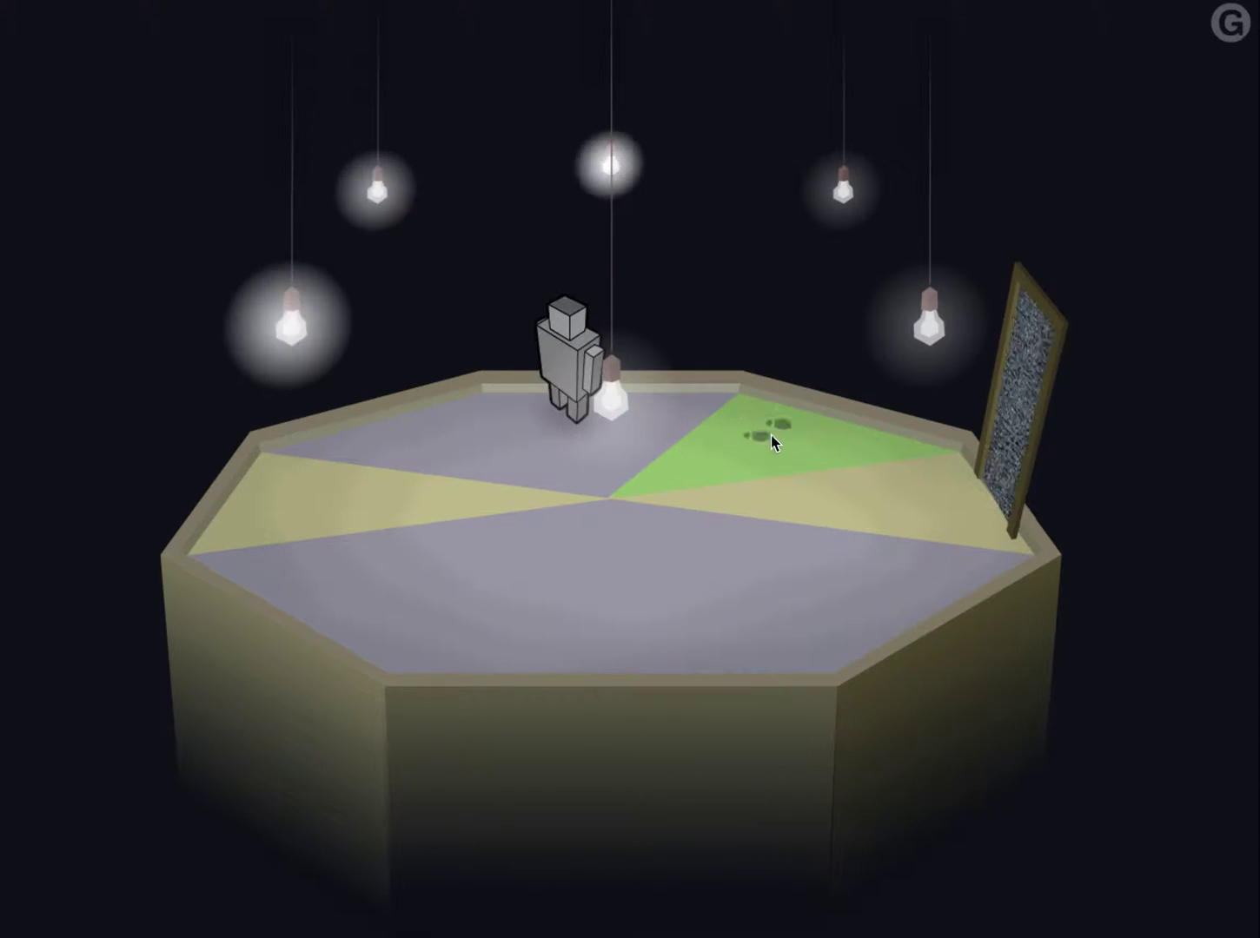
{"action": "left_click", "coordinate": [760, 474]}
{"action": "left_click", "coordinate": [675, 495]}
{"action": "left_click", "coordinate": [630, 597]}
{"action": "left_click", "coordinate": [423, 476]}
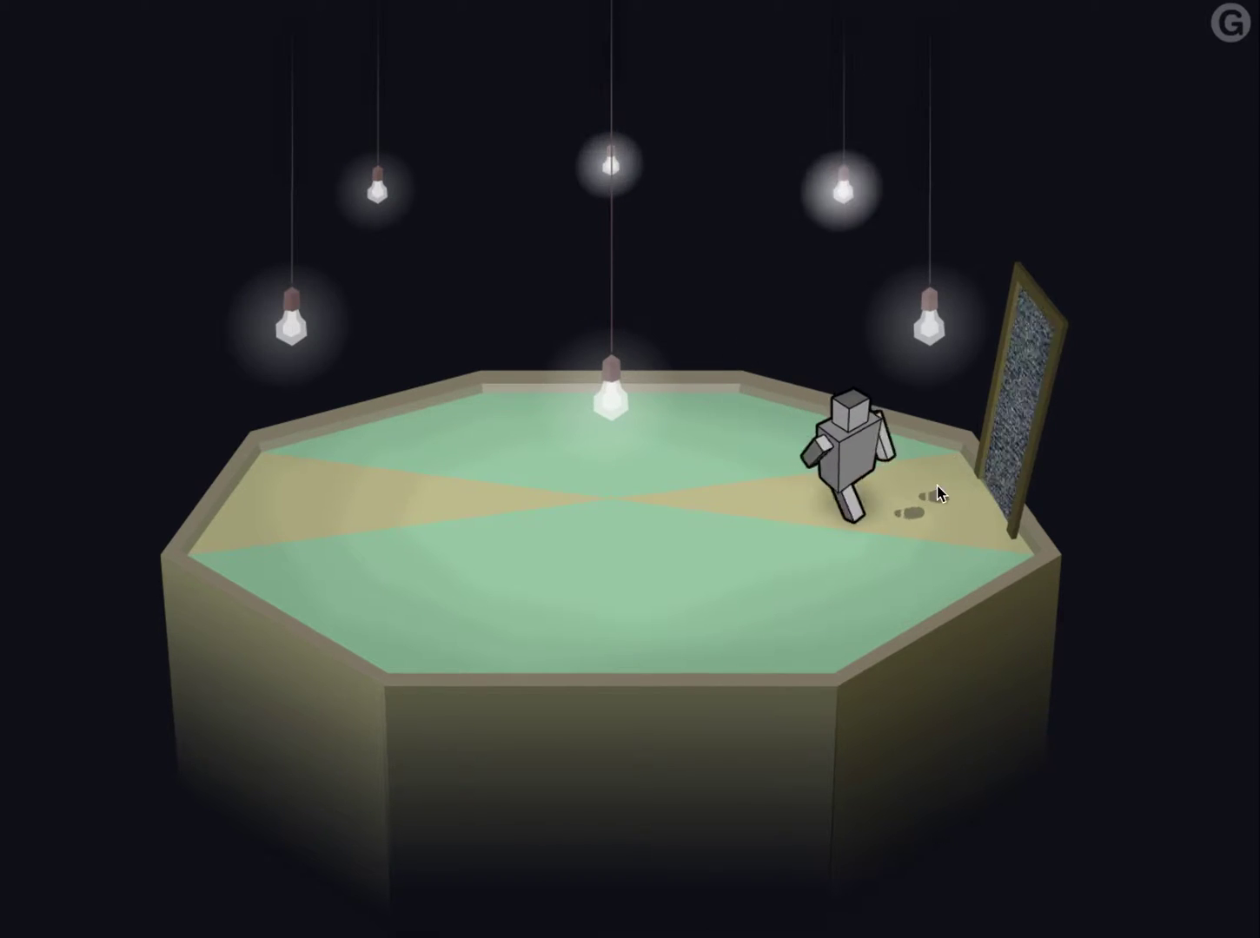
{"action": "left_click", "coordinate": [832, 631]}
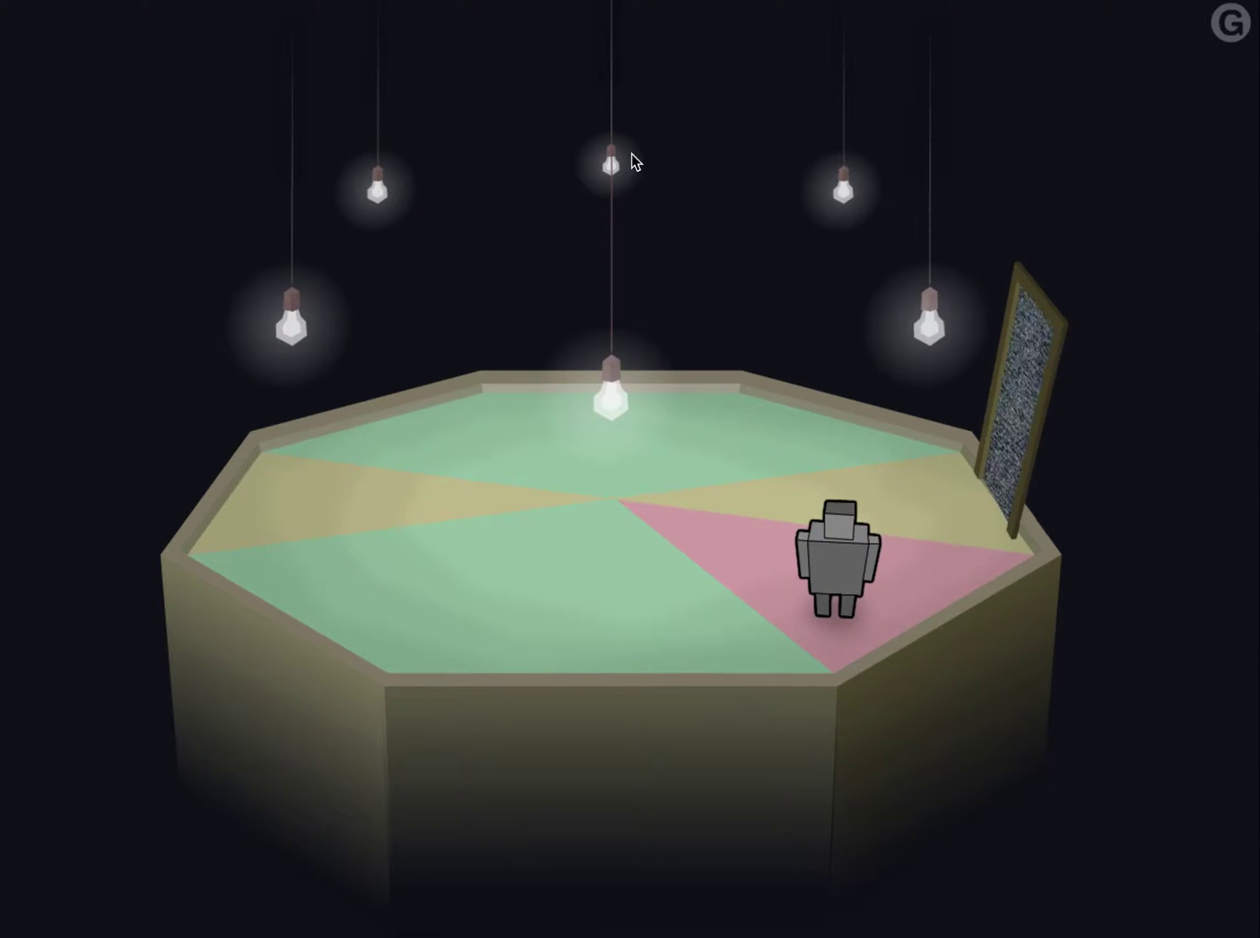
{"action": "left_click", "coordinate": [752, 504]}
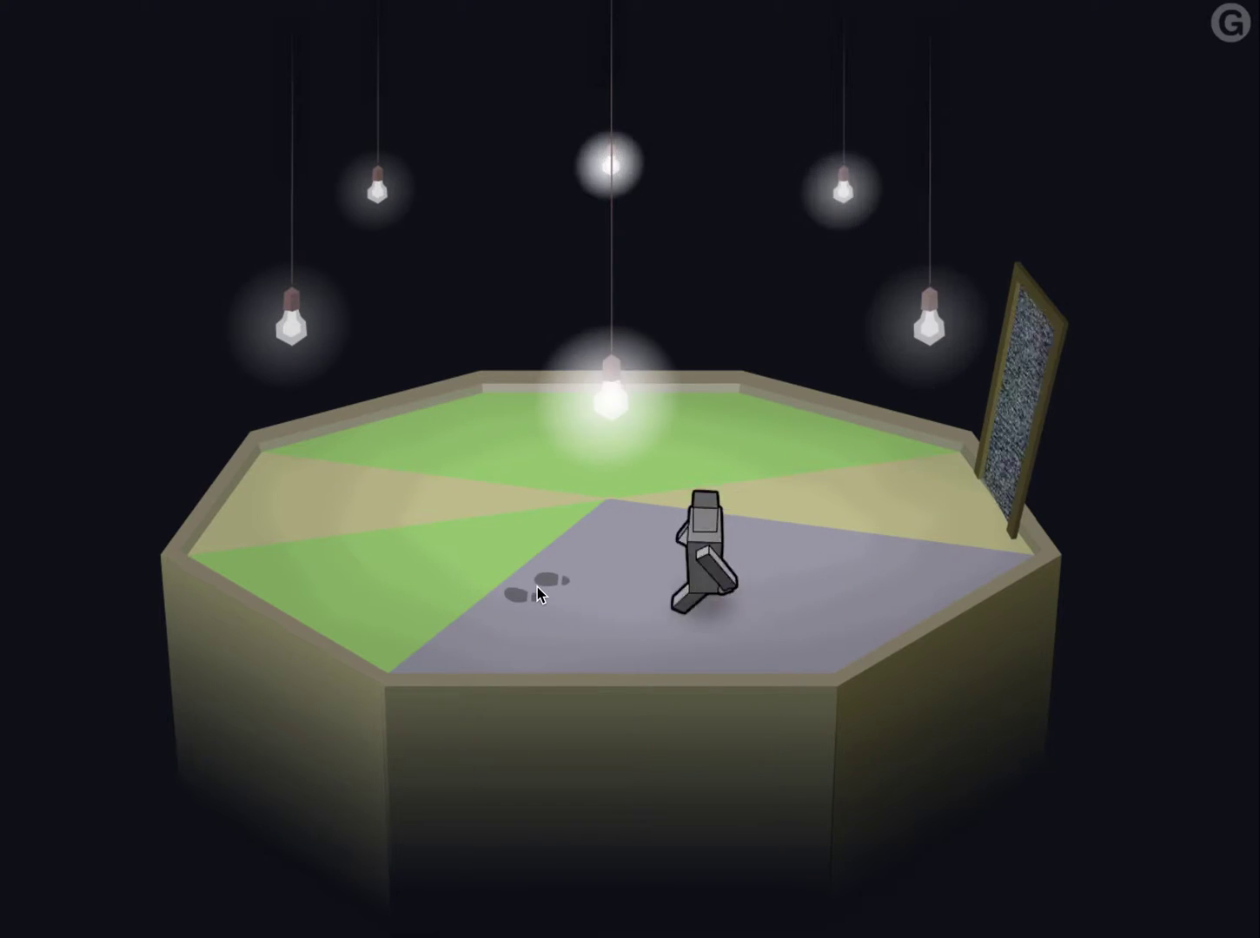
Walk around turning sectors grey and yellow, then head for the sector near the mirror.
{"action": "left_click", "coordinate": [474, 522]}
{"action": "left_click", "coordinate": [496, 460]}
{"action": "left_click", "coordinate": [690, 415]}
{"action": "left_click", "coordinate": [732, 530]}
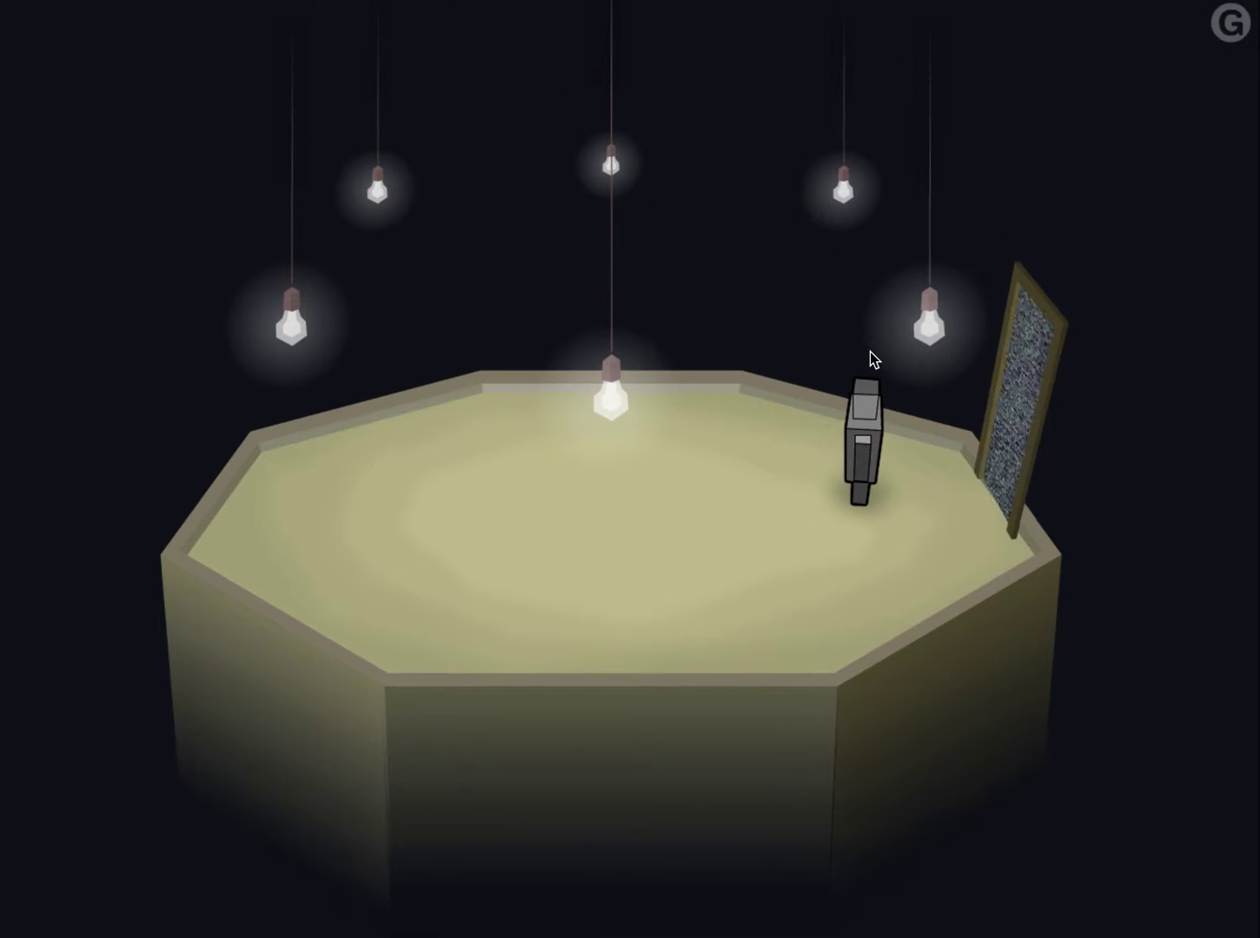
{"action": "left_click", "coordinate": [893, 478]}
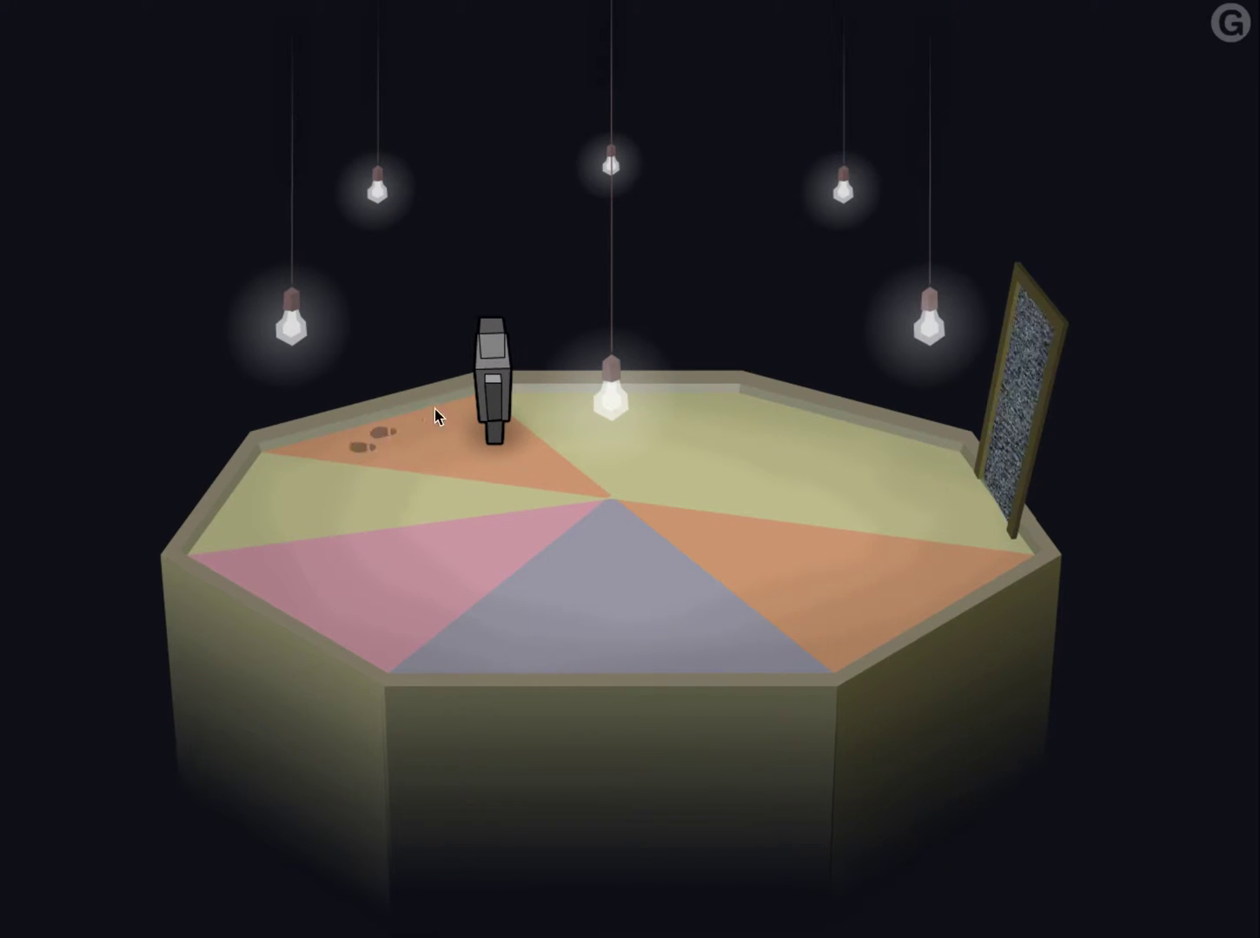
Turn the back sector orange then green, and recolour the top-right sector.
{"action": "left_click", "coordinate": [583, 403]}
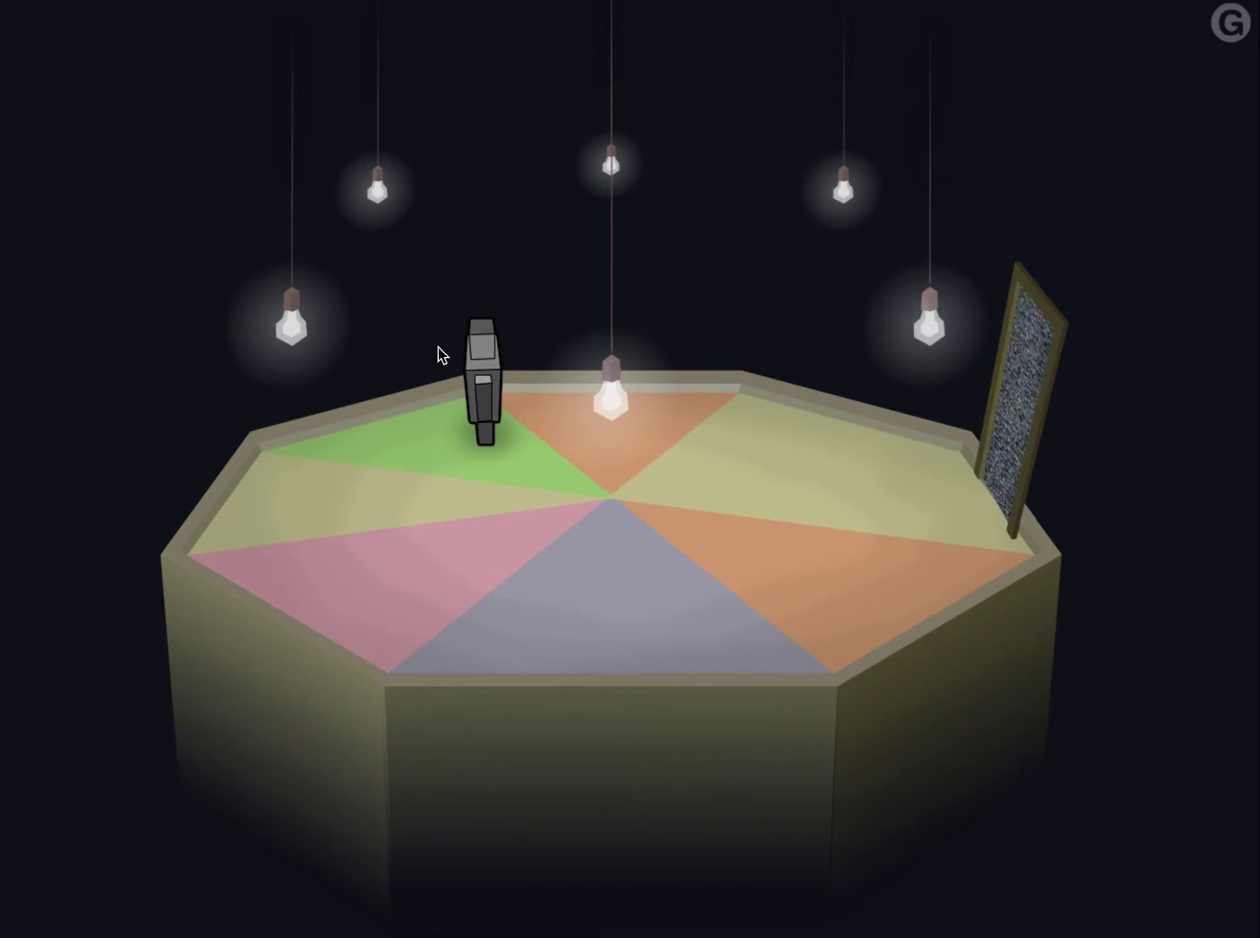
{"action": "left_click", "coordinate": [583, 411]}
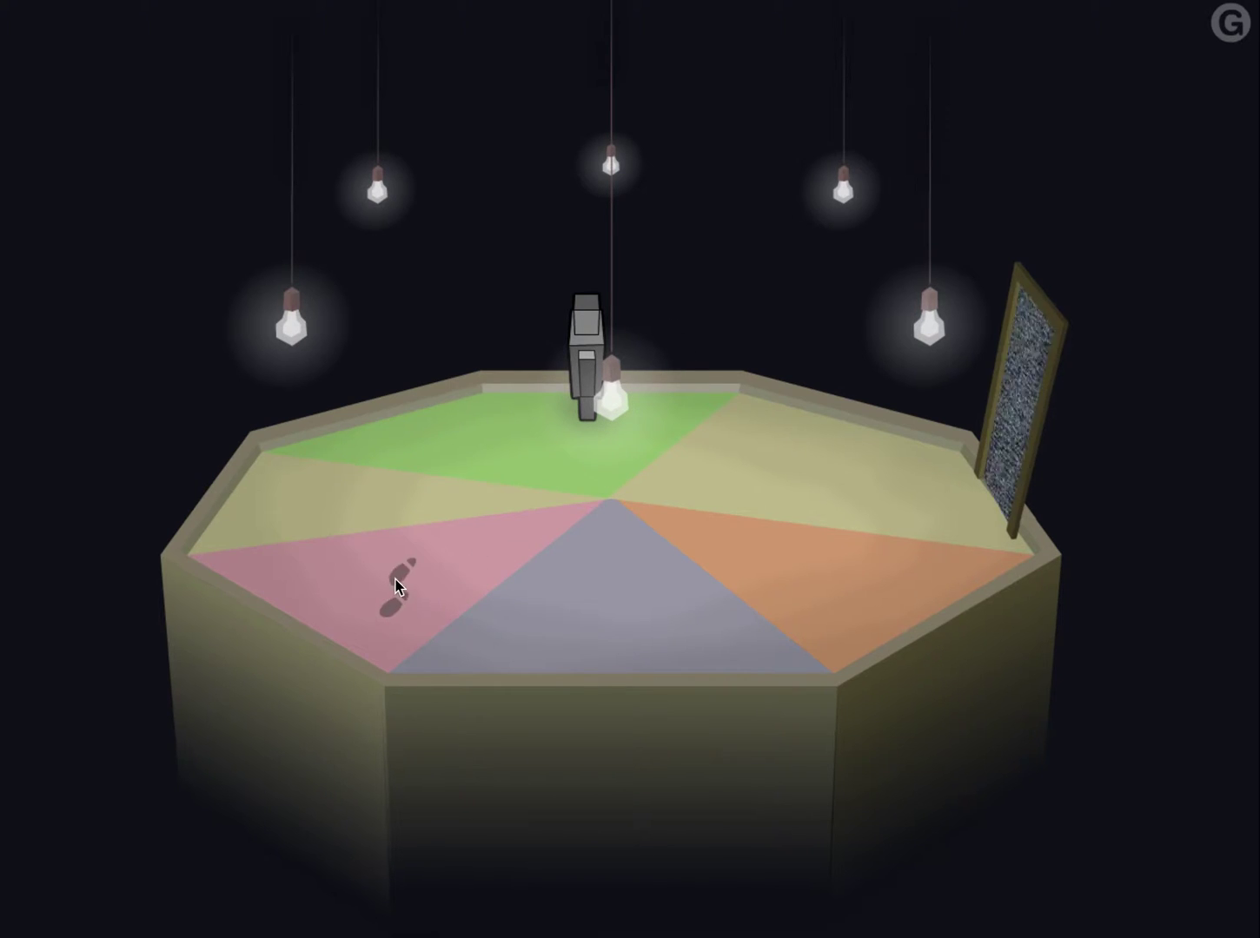
{"action": "left_click", "coordinate": [722, 449]}
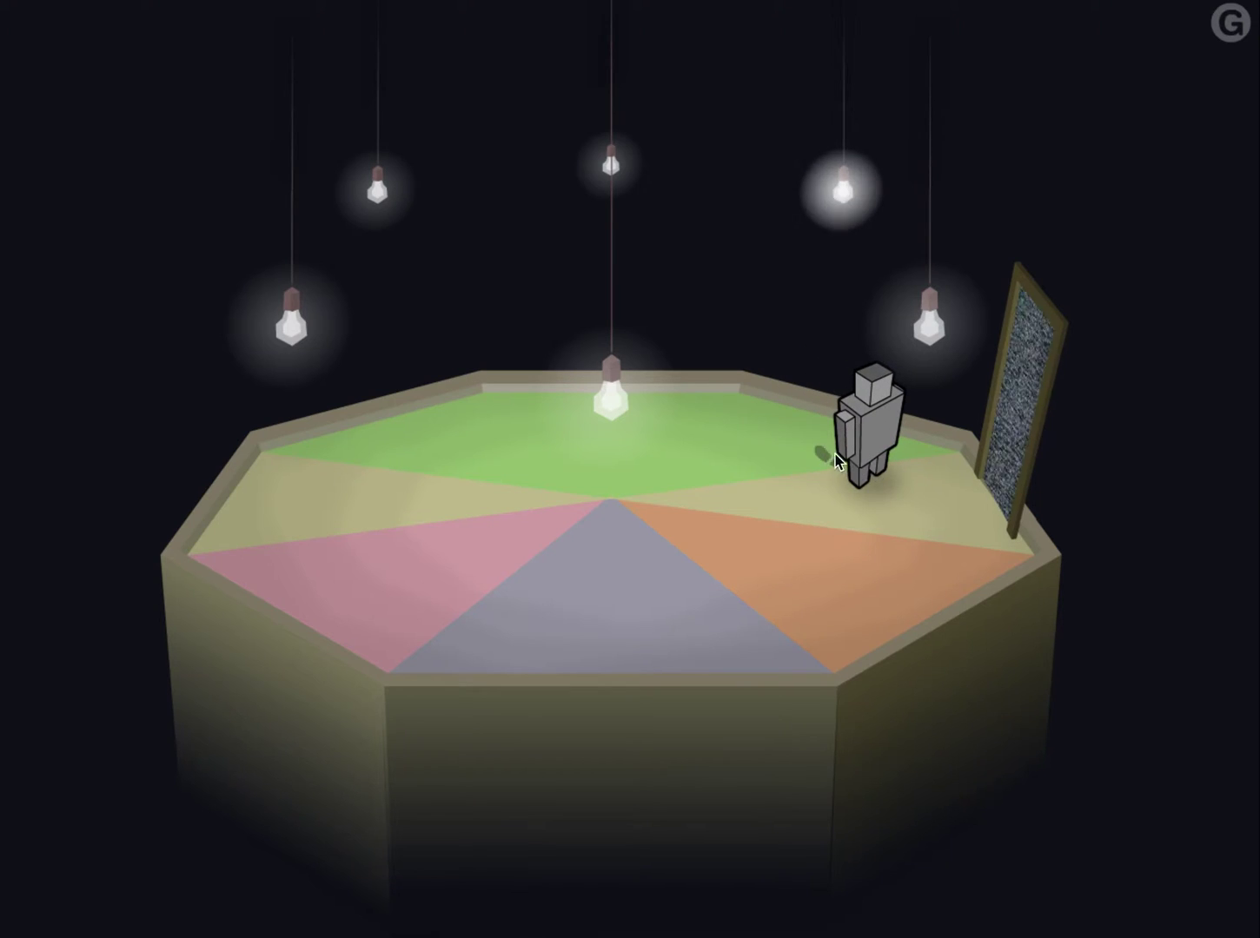
{"action": "left_click", "coordinate": [835, 462]}
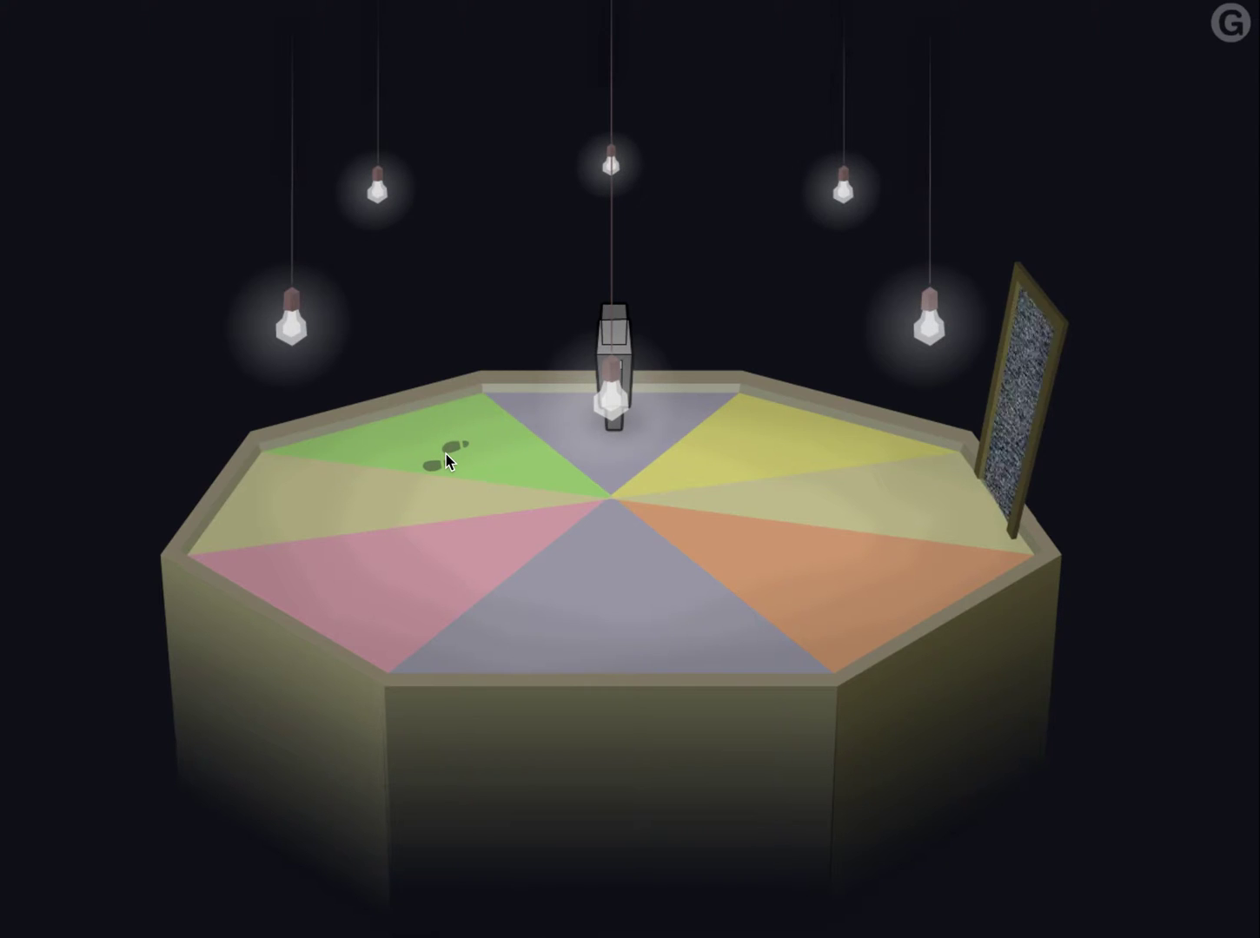
Turn the back sector grey, then make the top-left and lower-left sectors green.
{"action": "left_click", "coordinate": [595, 426]}
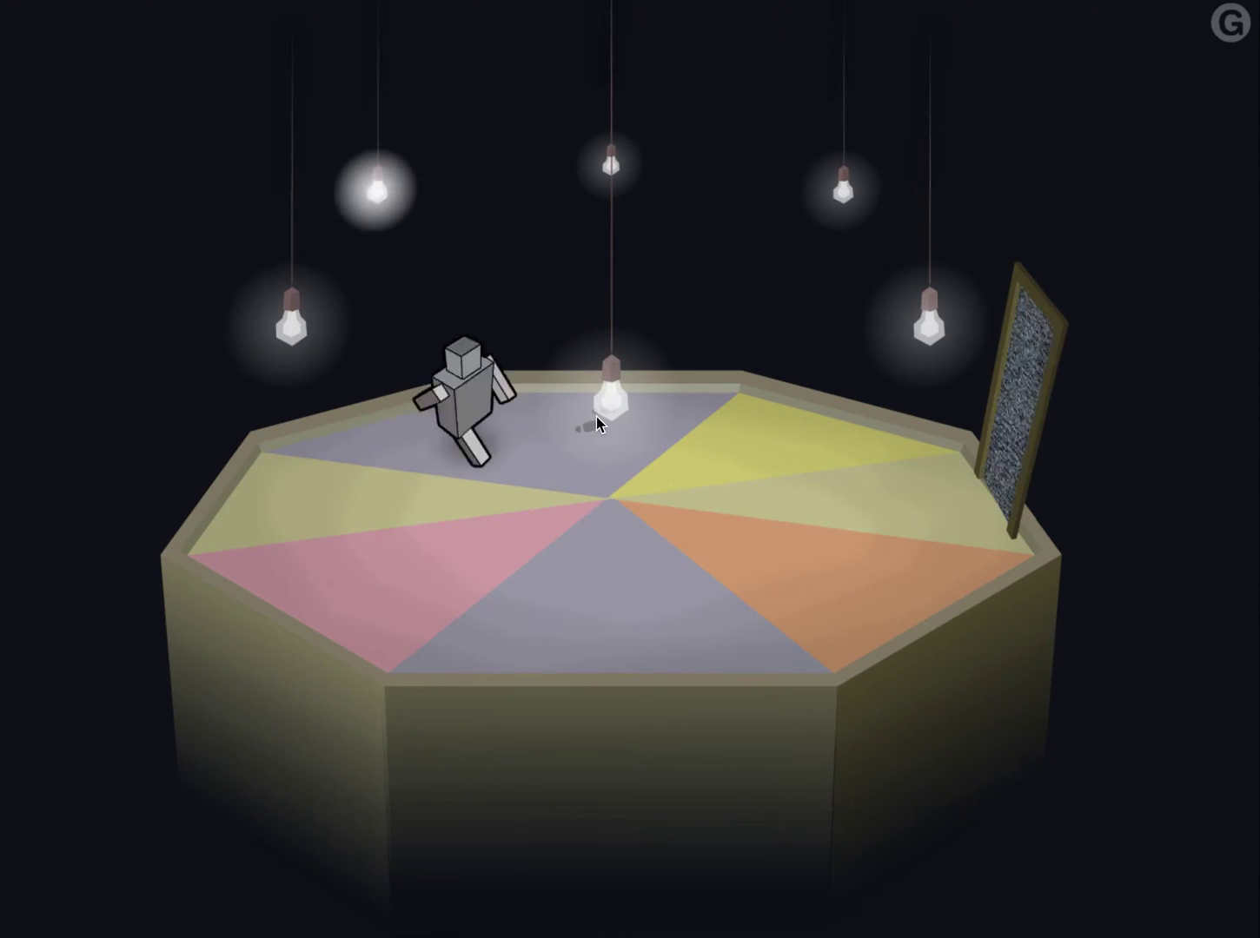
{"action": "left_click", "coordinate": [463, 447]}
{"action": "left_click", "coordinate": [596, 425]}
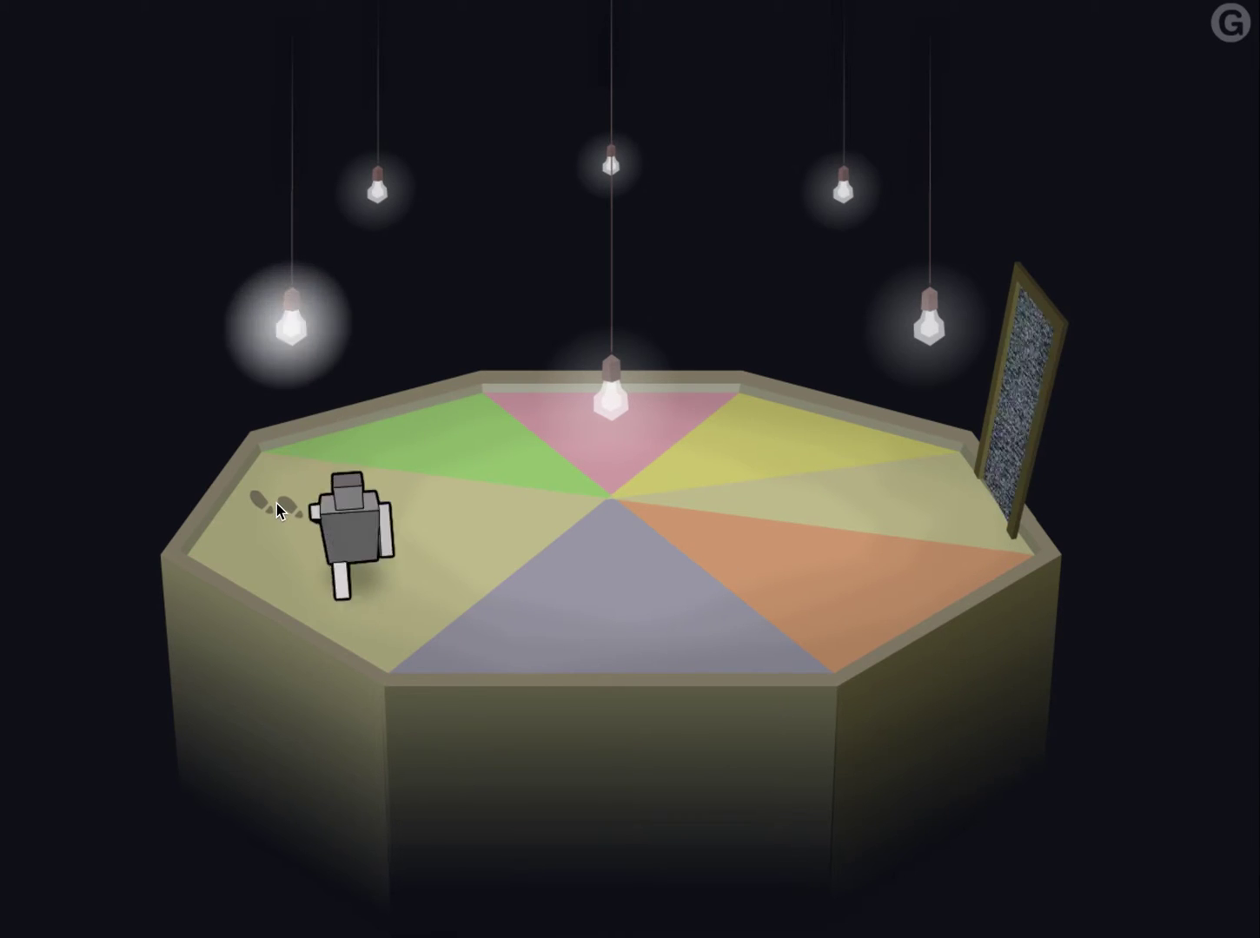
{"action": "left_click", "coordinate": [278, 509]}
{"action": "left_click", "coordinate": [336, 576]}
{"action": "left_click", "coordinate": [334, 581]}
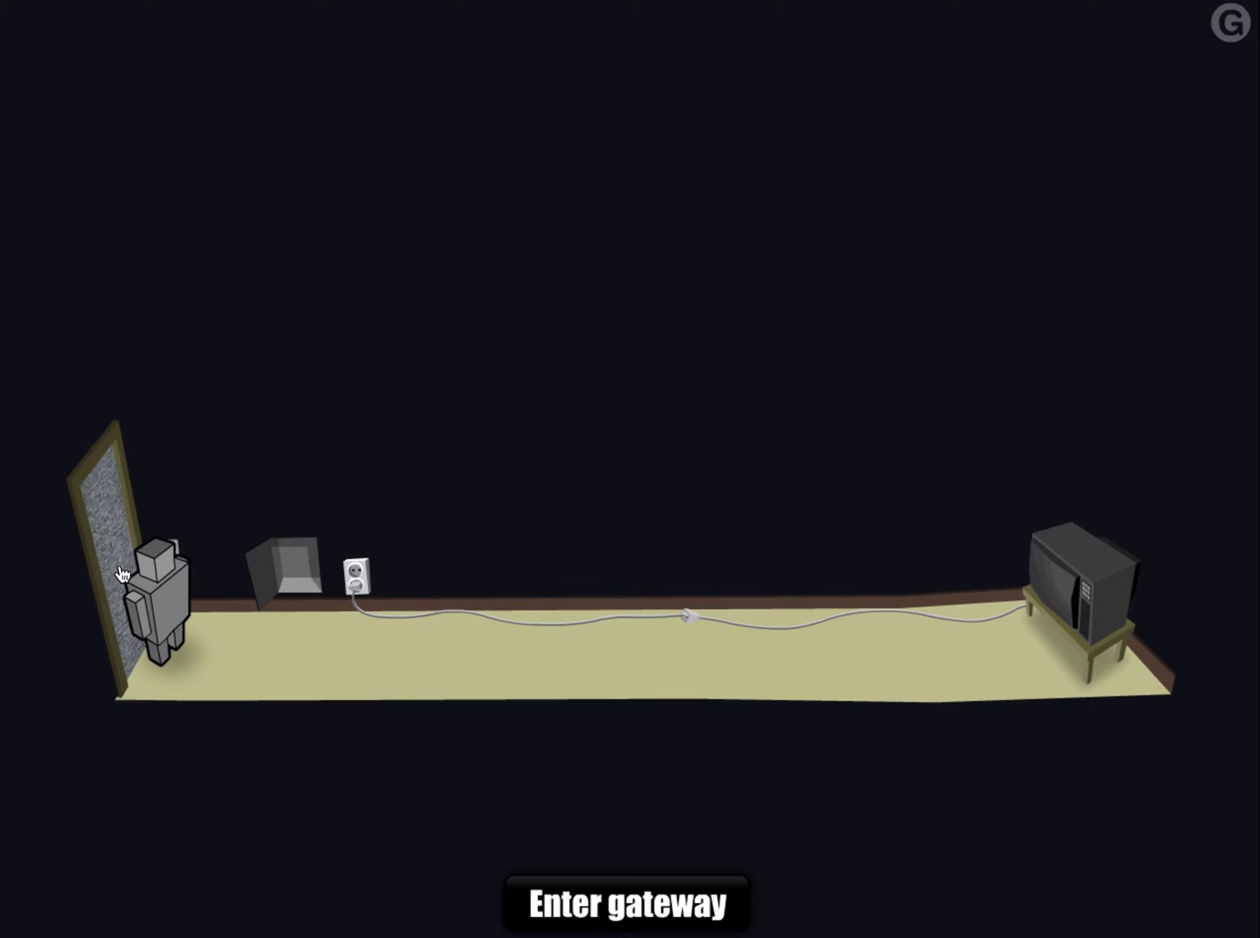
Walk along the corridor, back through the gateway, and onto the central elevator pad.
{"action": "left_click", "coordinate": [707, 635]}
{"action": "left_click", "coordinate": [145, 587]}
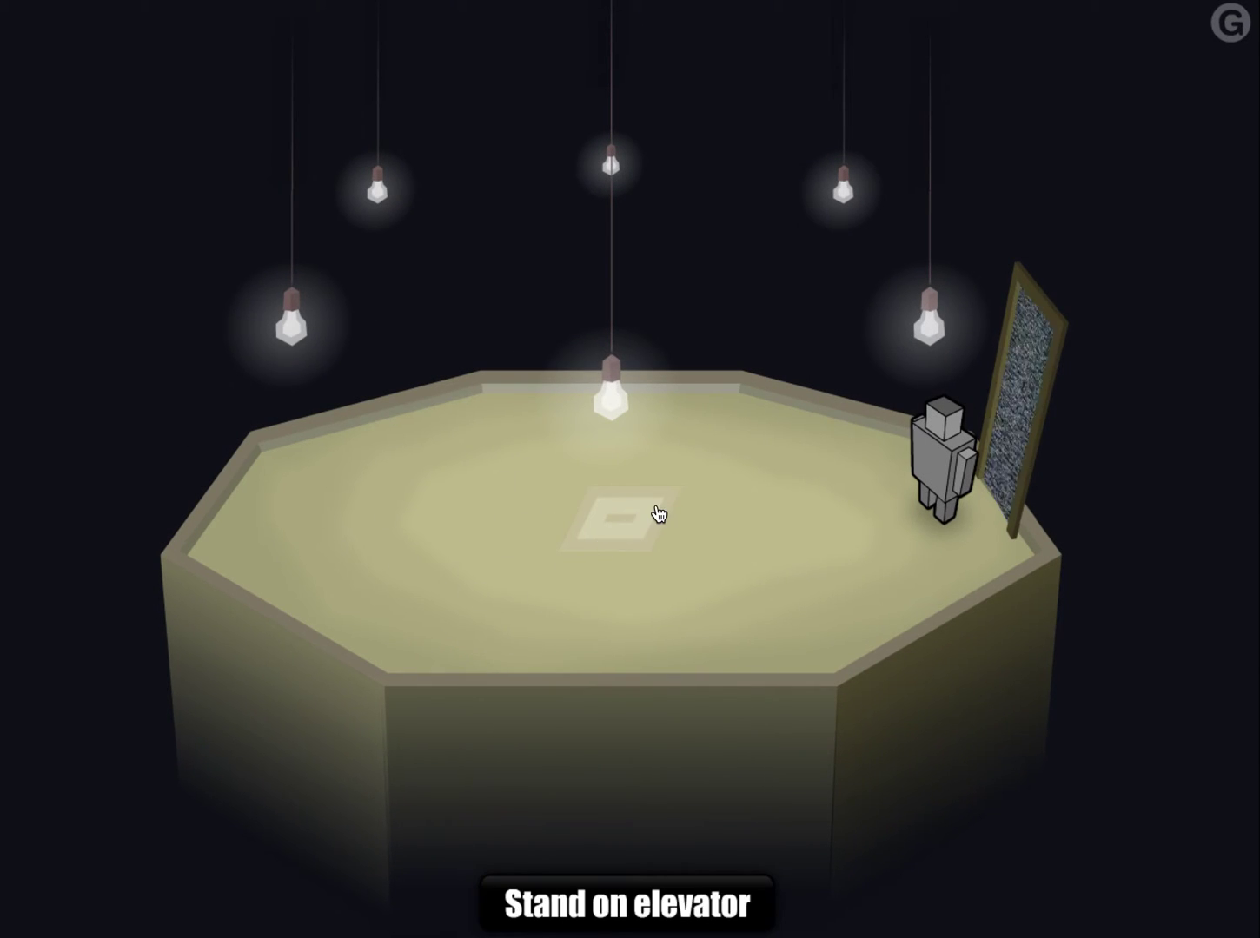
{"action": "left_click", "coordinate": [634, 522]}
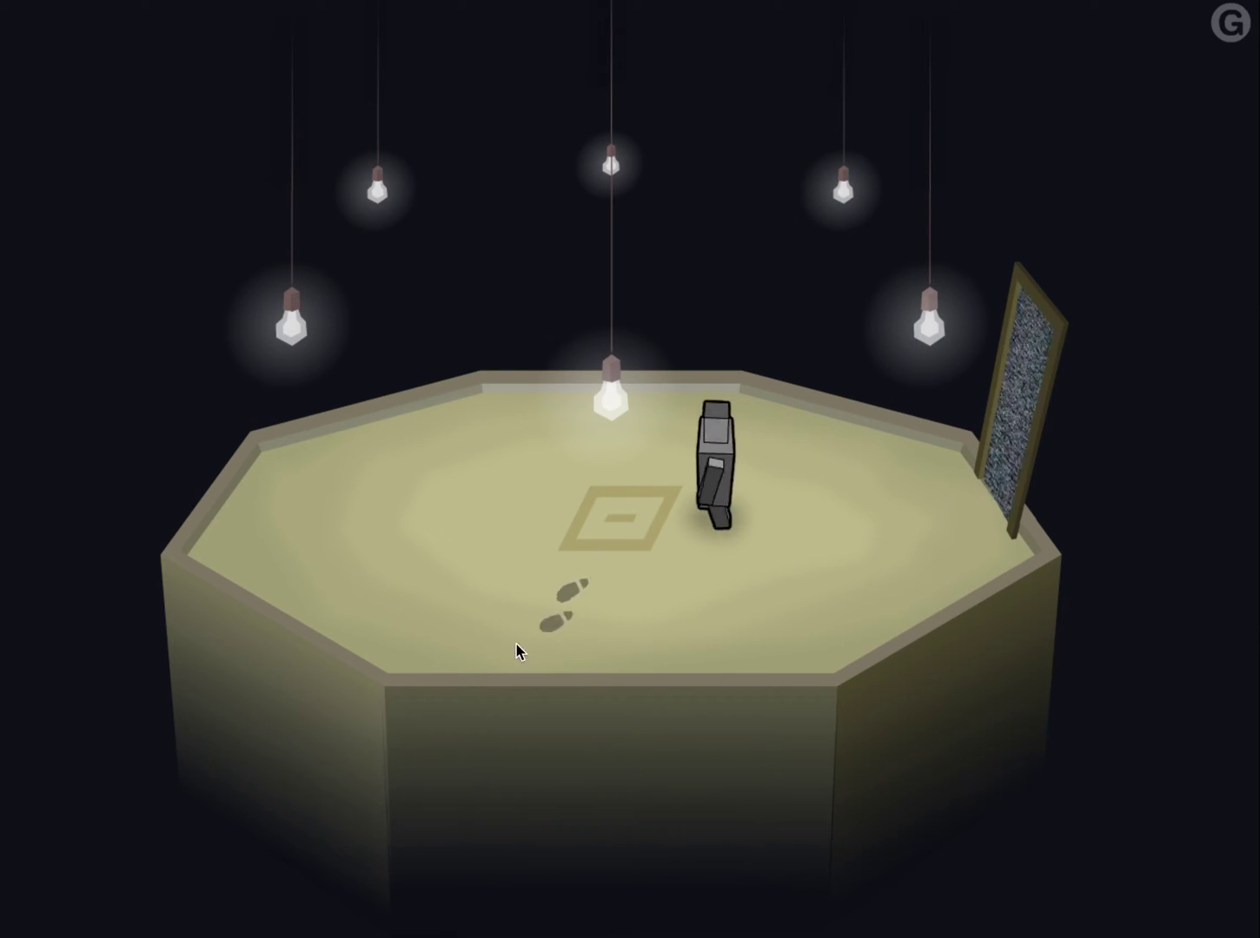